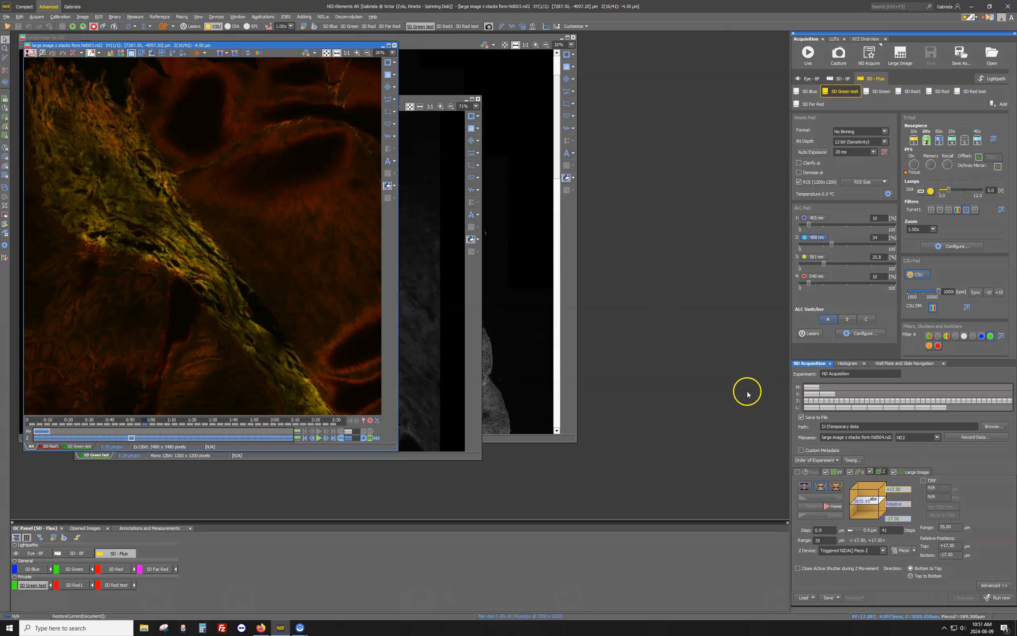
# - Exclude the Large Image dimension from the ND acquisition and review the XY points, Z range and wavelength settings
pyautogui.click(893, 472)
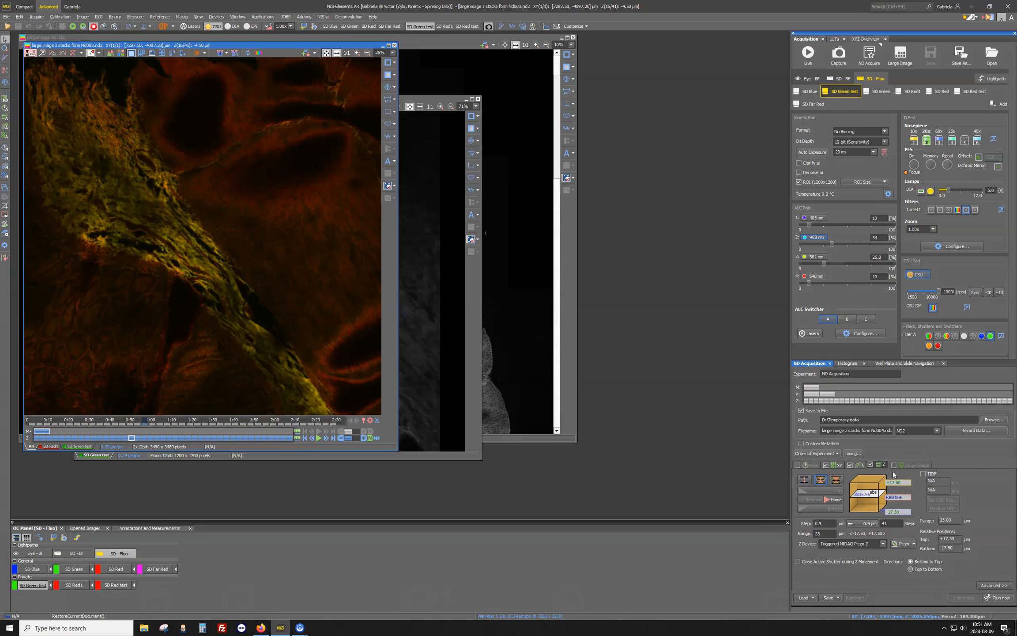
pyautogui.click(838, 466)
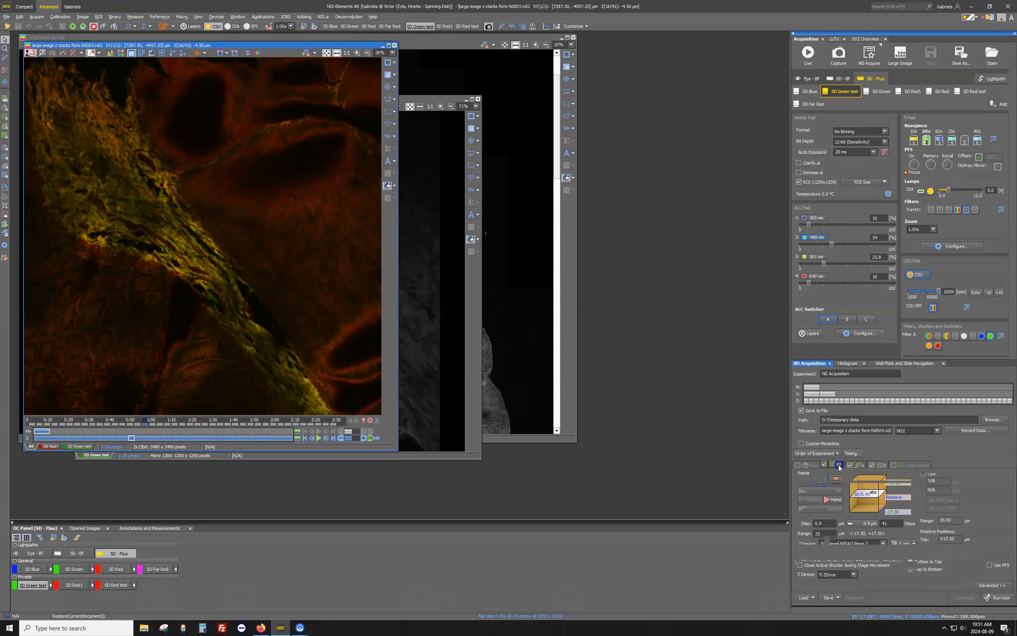
pyautogui.click(879, 492)
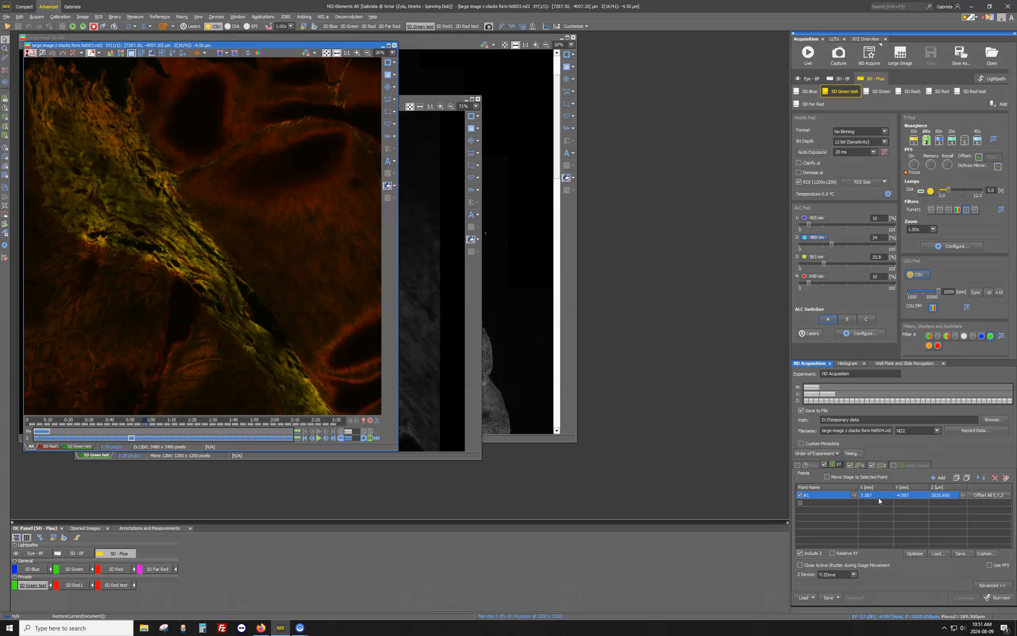
pyautogui.click(880, 465)
pyautogui.click(880, 465)
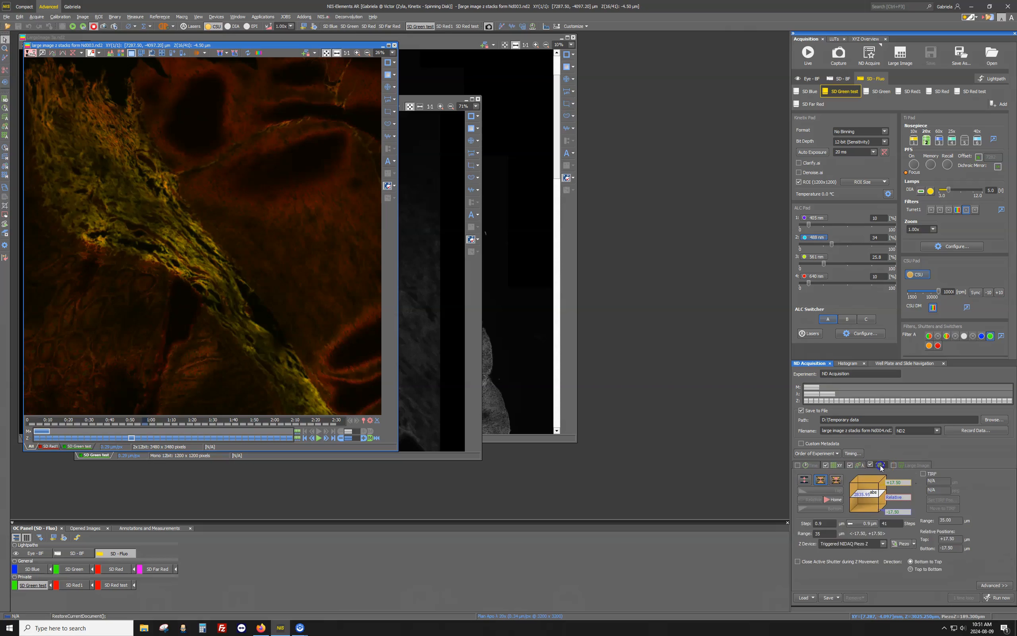
pyautogui.click(857, 466)
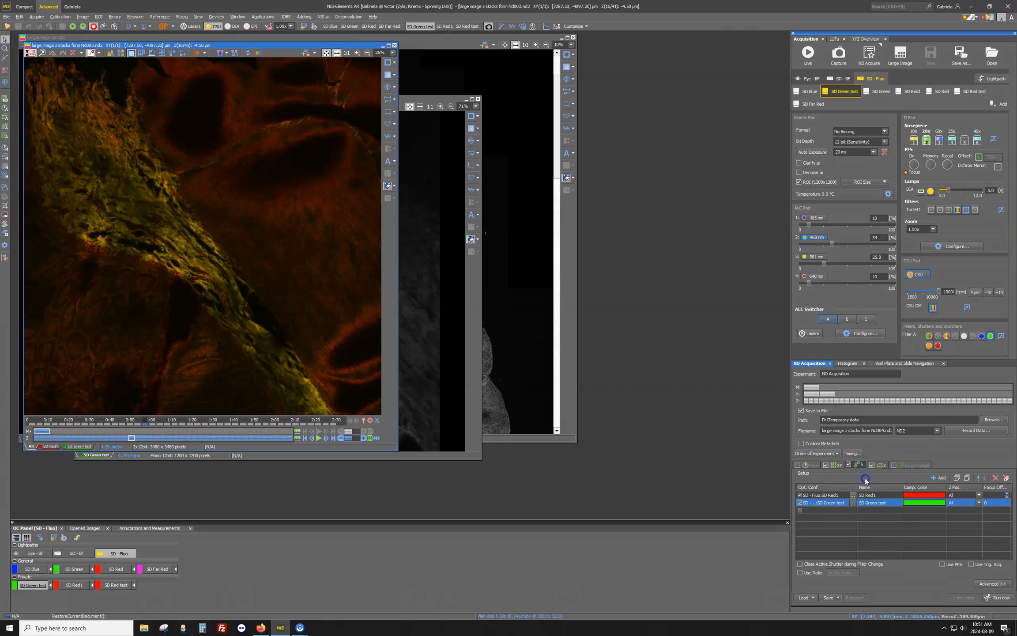
pyautogui.click(839, 467)
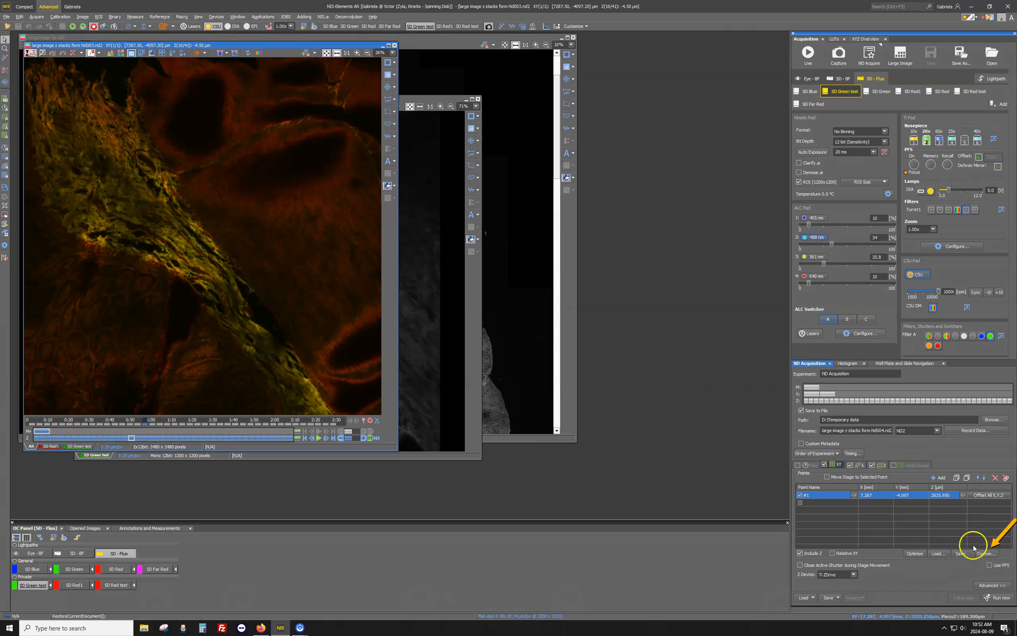
# - Generate custom multipoint positions using the Large Image definition with a 3 x 3 field scan area, replacing the current point
pyautogui.click(985, 554)
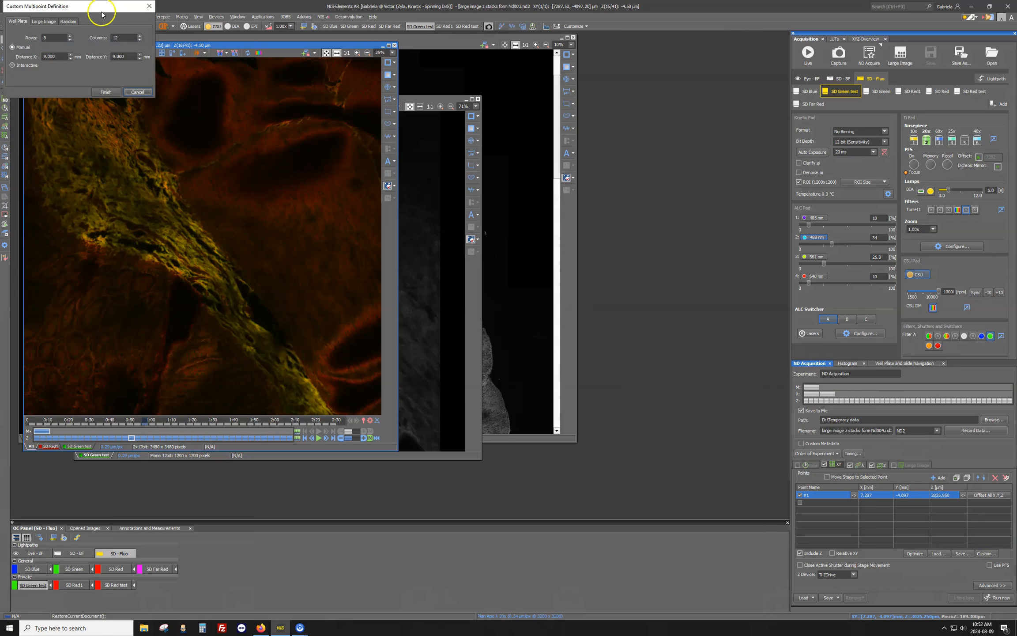
pyautogui.moveTo(102, 9); pyautogui.dragTo(689, 91)
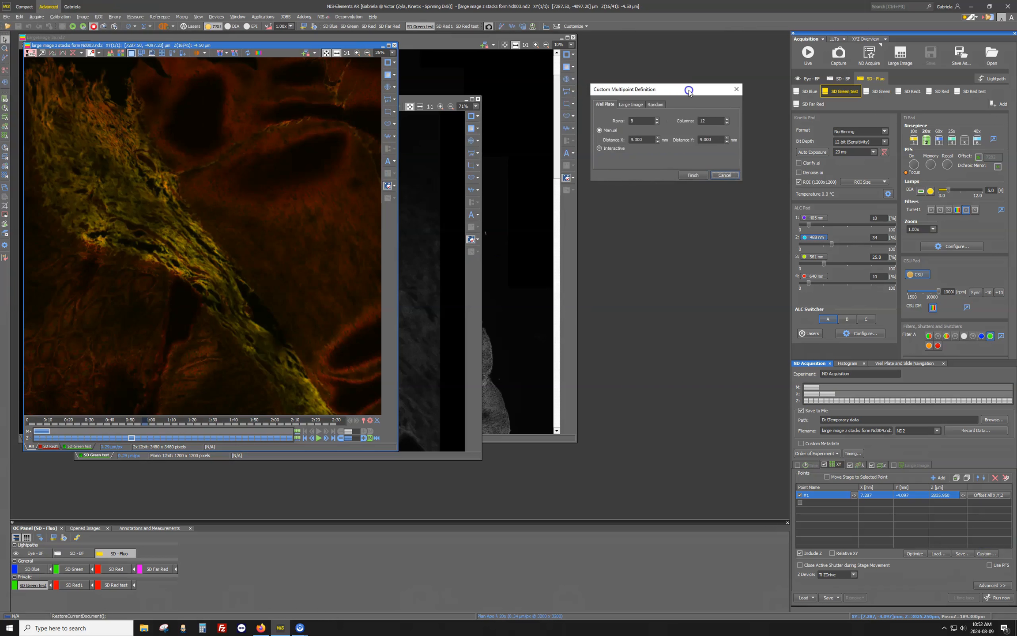
pyautogui.click(634, 106)
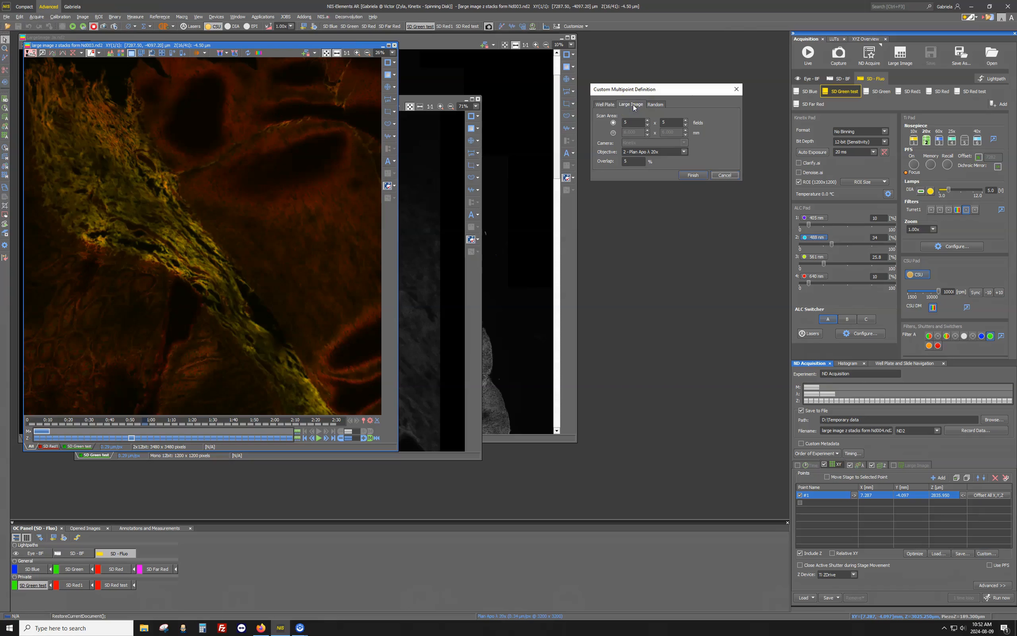
pyautogui.click(647, 128)
pyautogui.click(647, 127)
pyautogui.click(685, 129)
pyautogui.click(693, 175)
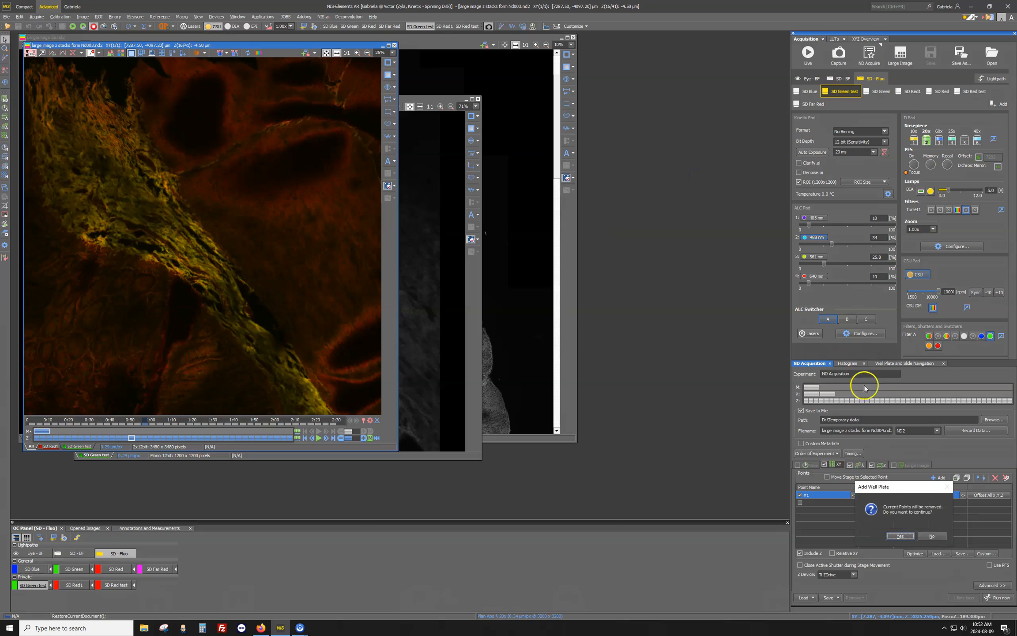
pyautogui.moveTo(909, 489); pyautogui.dragTo(683, 376)
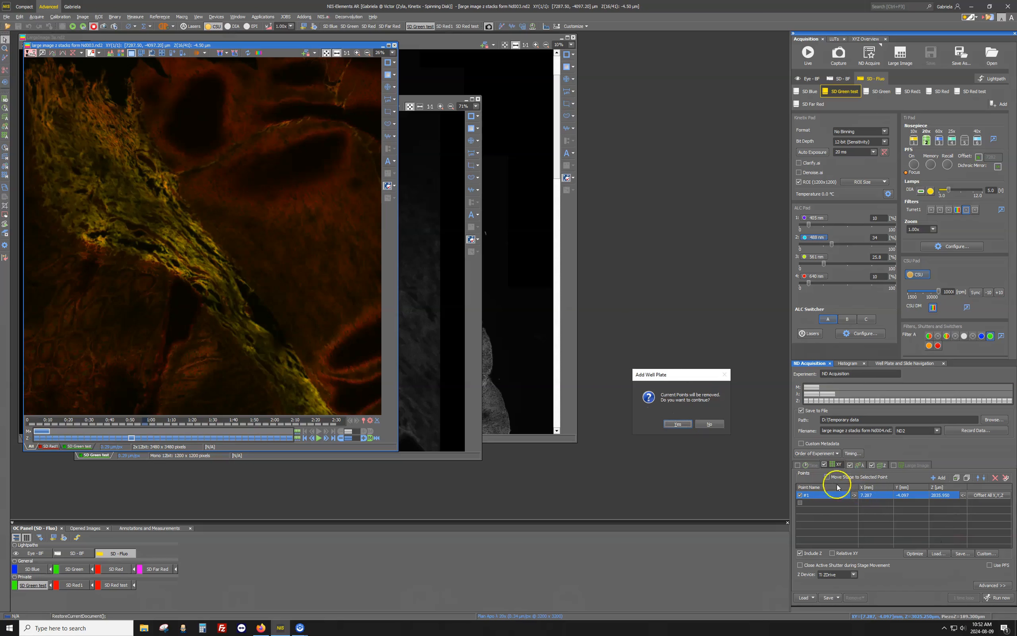
pyautogui.click(680, 426)
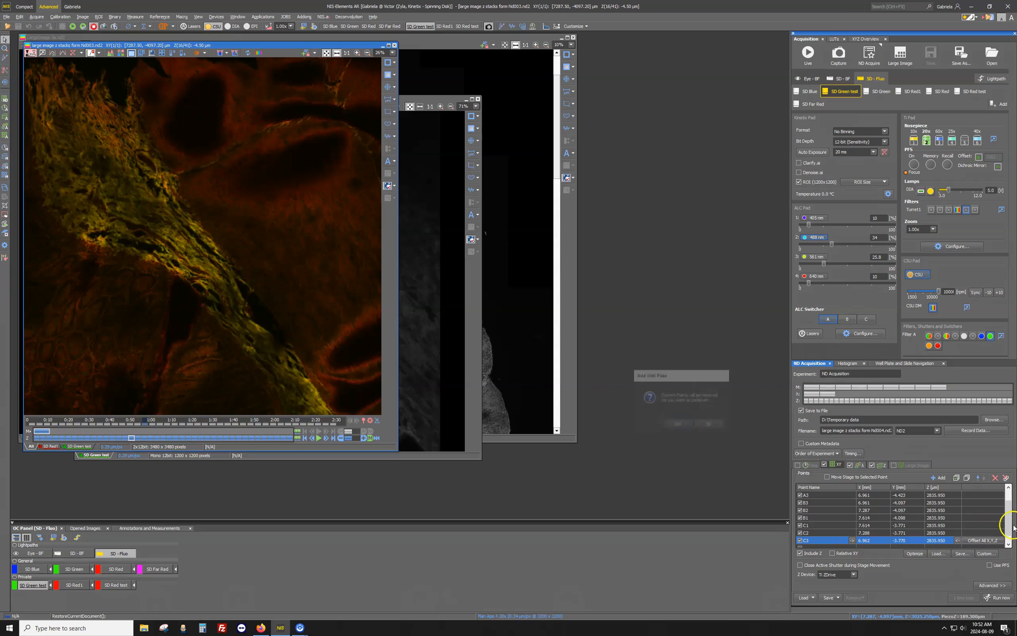
# - Check the generated XY point list through C3 and run the ND acquisition
pyautogui.moveTo(1008, 530)
pyautogui.mouseDown()
pyautogui.moveTo(1009, 508)
pyautogui.moveTo(1012, 527)
pyautogui.mouseUp()
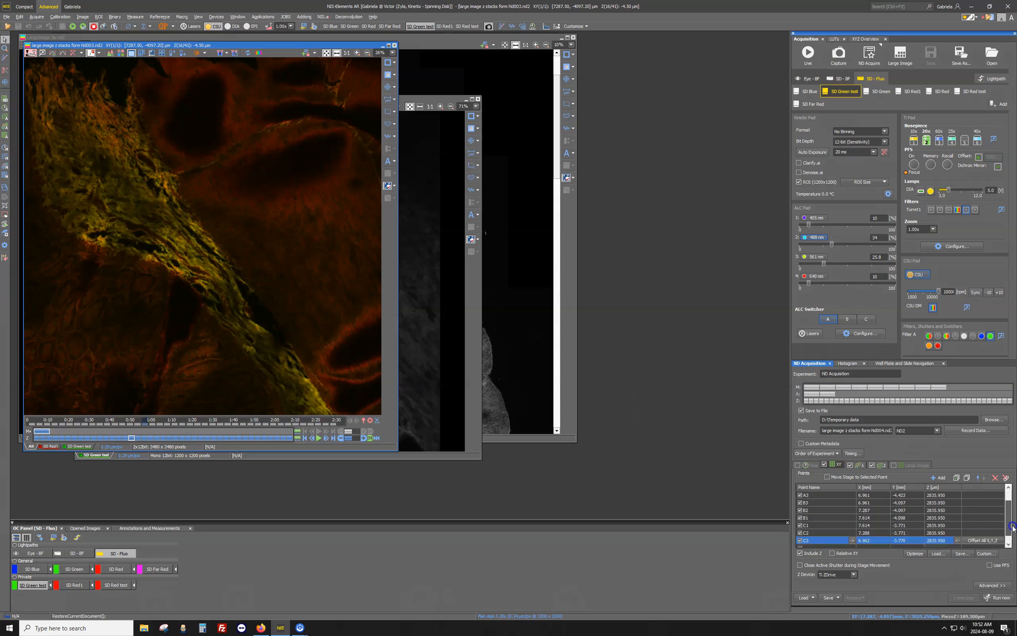
pyautogui.moveTo(1012, 526)
pyautogui.mouseDown()
pyautogui.moveTo(1012, 499)
pyautogui.moveTo(1013, 537)
pyautogui.mouseUp()
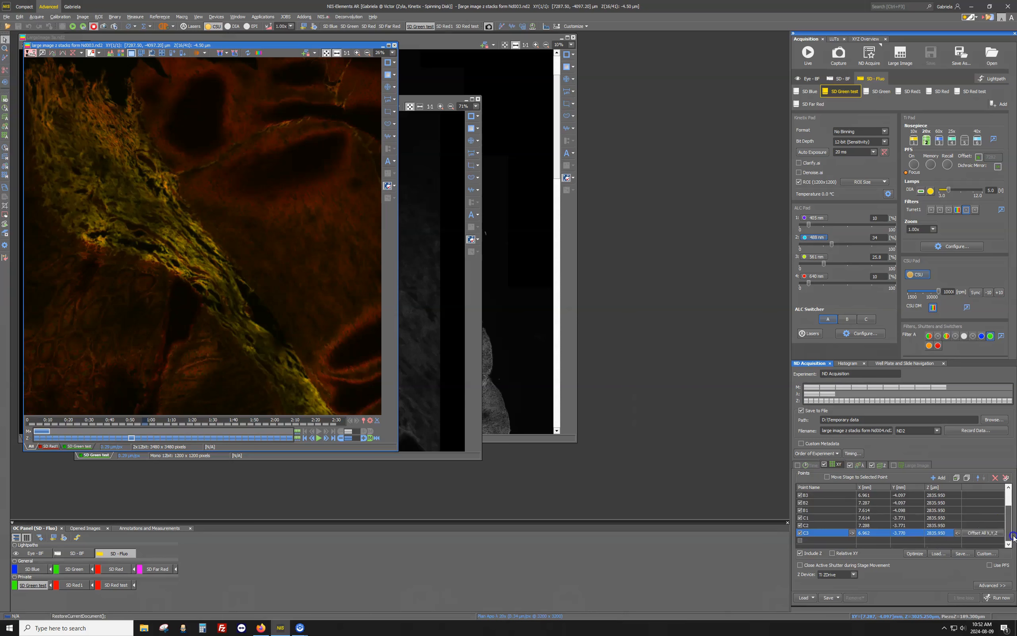
pyautogui.click(1001, 602)
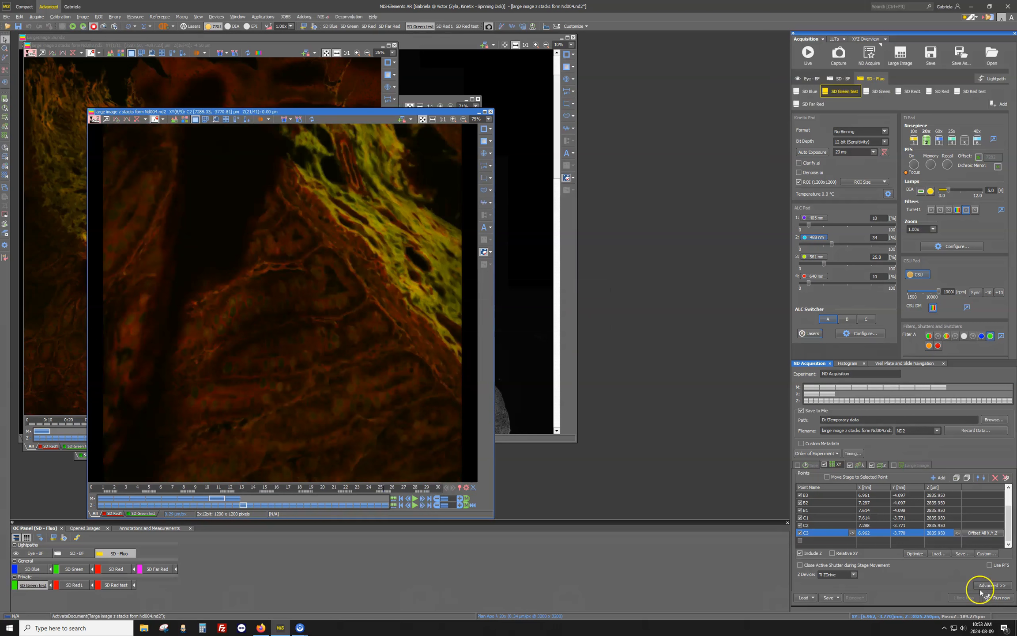
# - Place the newly acquired multipoint image beside the earlier large image and browse its positions A1, A2 and A3
pyautogui.moveTo(316, 113); pyautogui.dragTo(554, 84)
pyautogui.moveTo(415, 84); pyautogui.dragTo(488, 48)
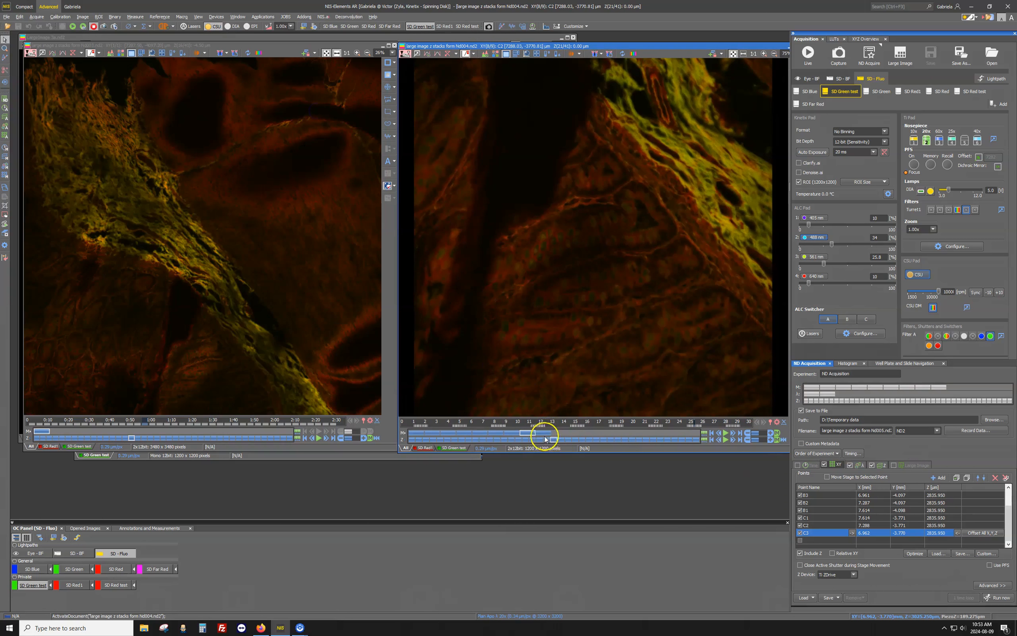
pyautogui.moveTo(527, 433); pyautogui.dragTo(494, 434)
pyautogui.click(415, 436)
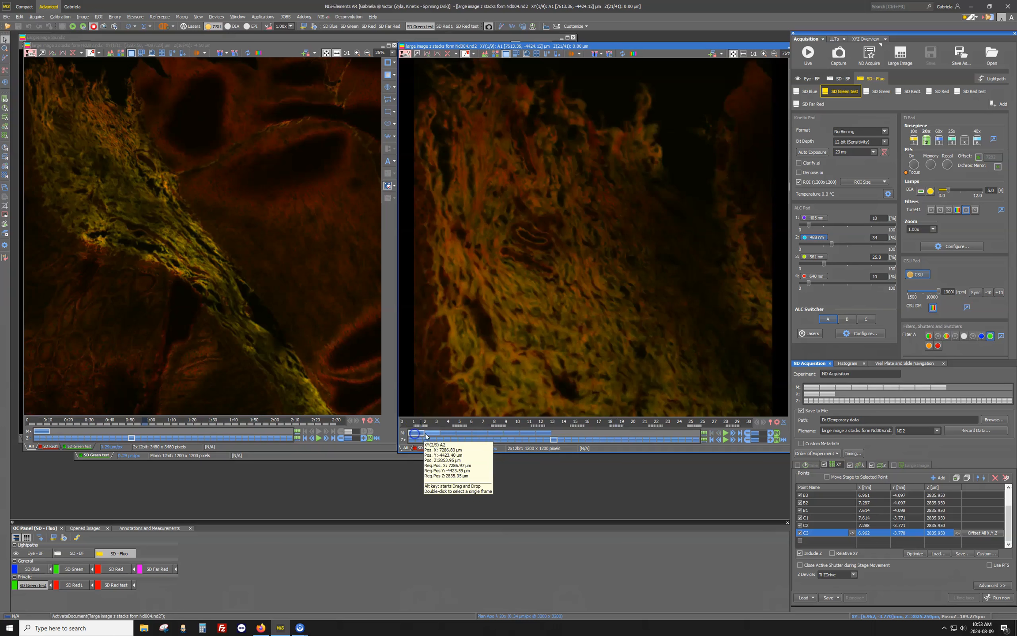
pyautogui.click(426, 436)
pyautogui.click(441, 436)
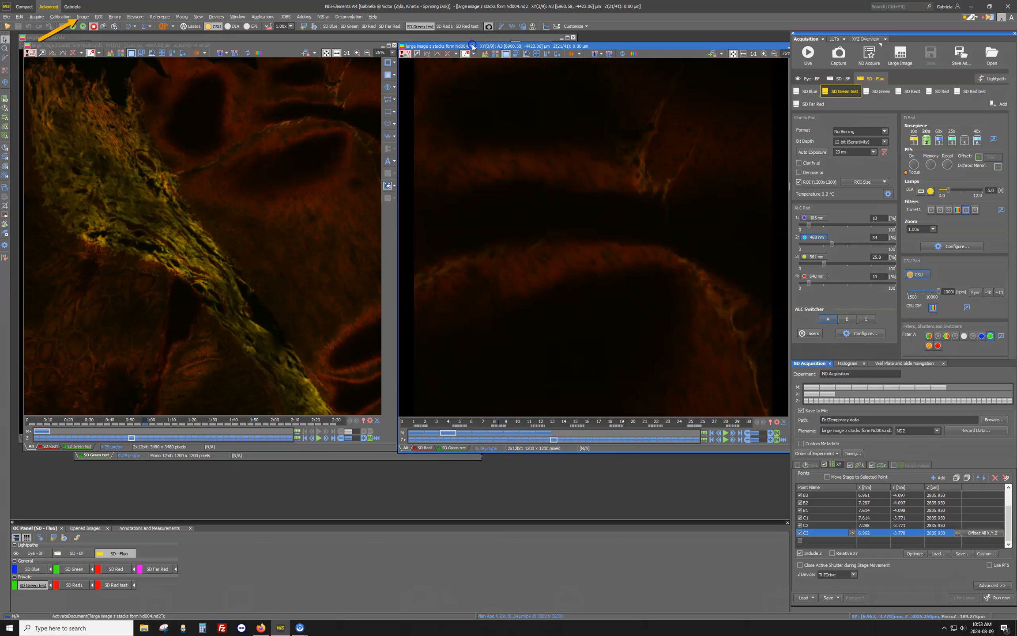
# - Stitch the multipoint dataset into a large image using Blending with image registration and without shading correction
pyautogui.click(83, 17)
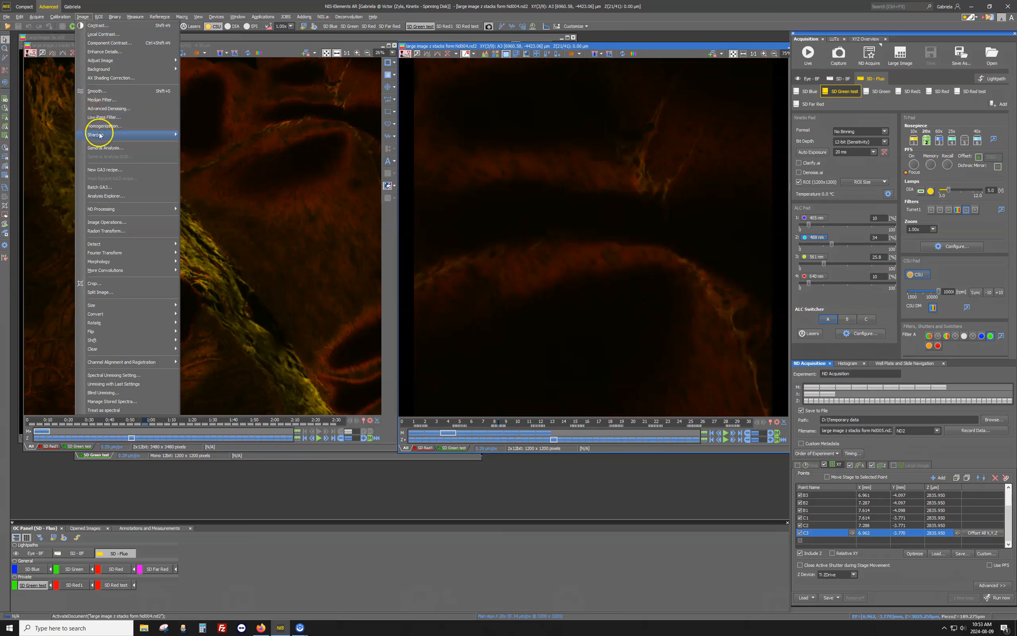
pyautogui.moveTo(122, 209)
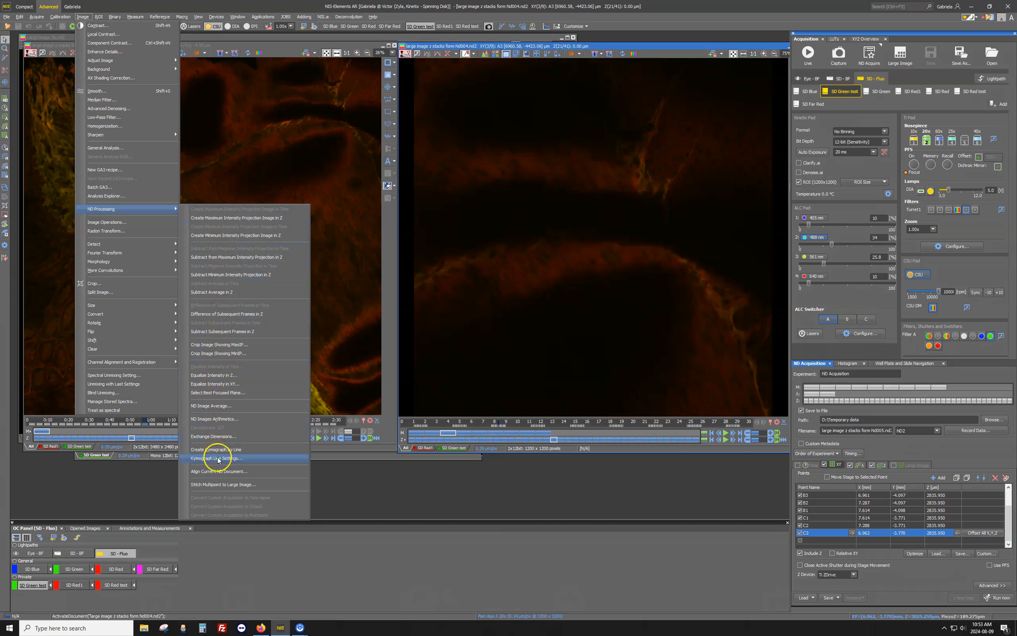
pyautogui.click(219, 485)
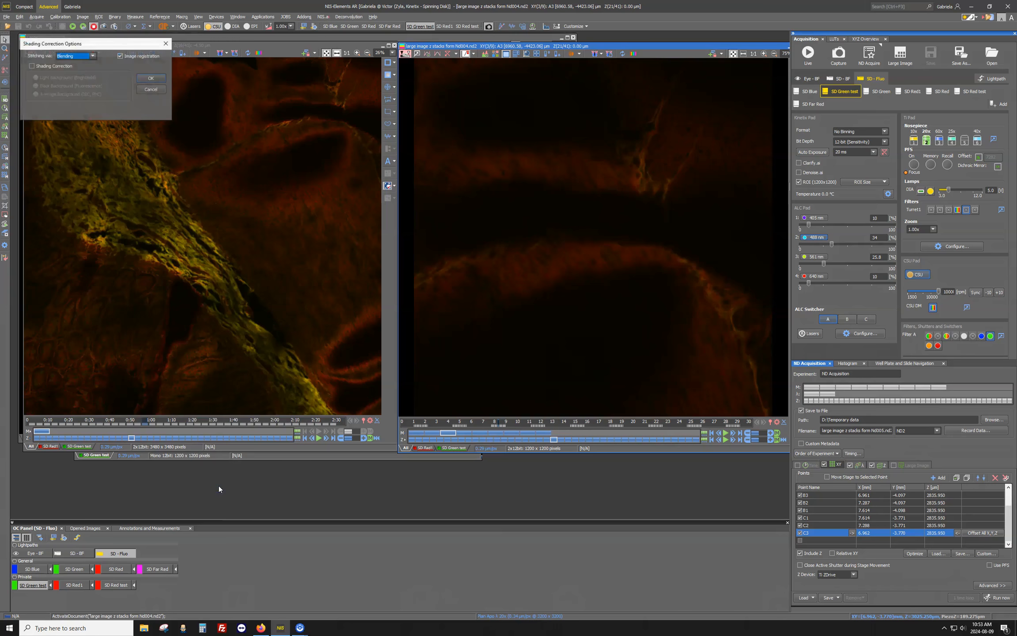
pyautogui.click(152, 79)
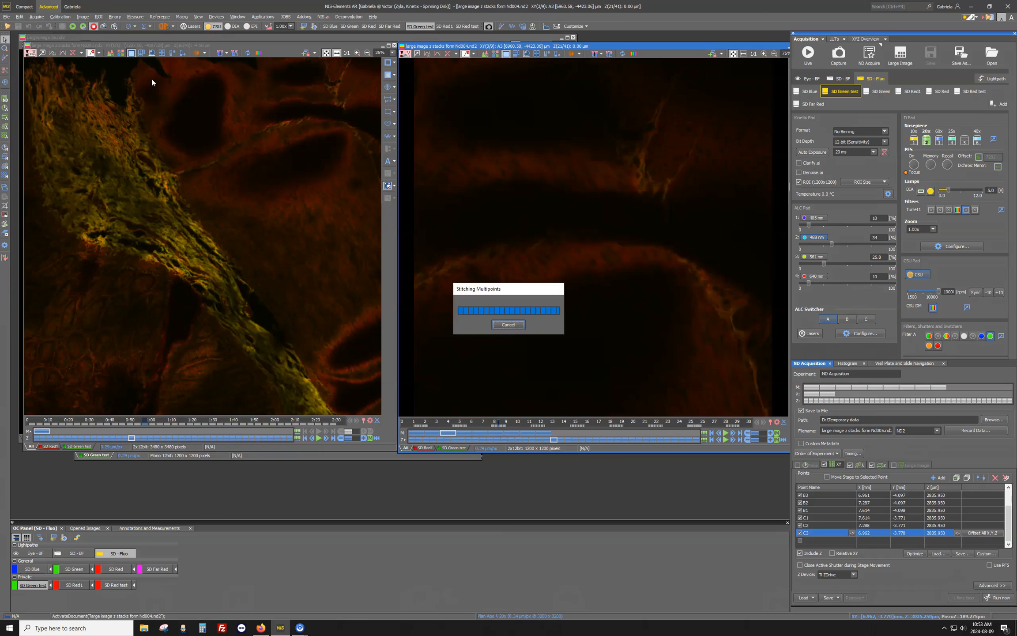
# - Place the stitched image beside the earlier large image and show its Z slice at -3.60 µm for comparison
pyautogui.moveTo(333, 109); pyautogui.dragTo(640, 45)
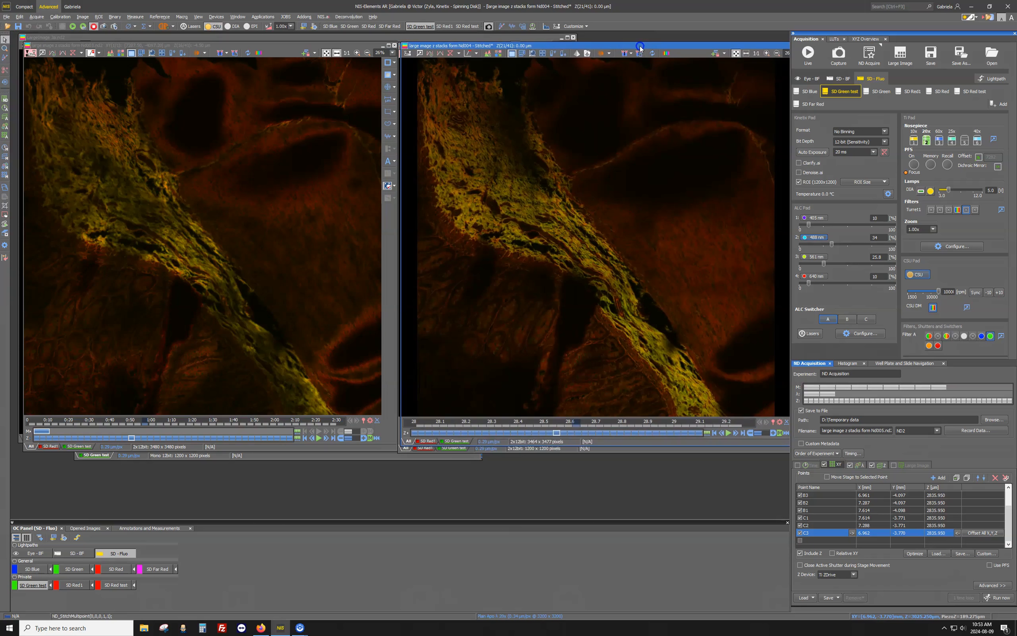
pyautogui.click(527, 433)
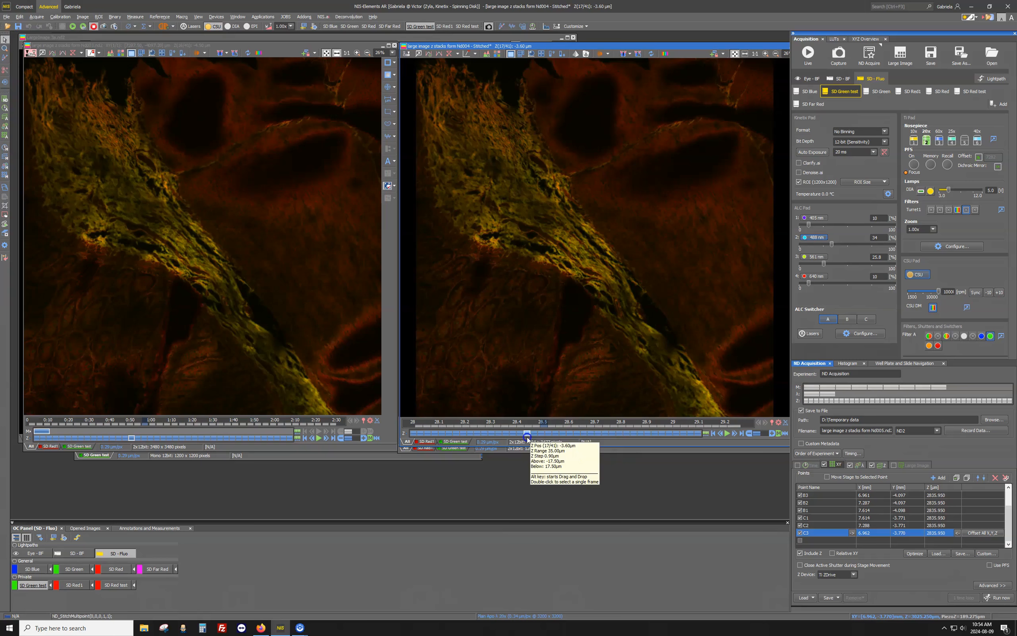